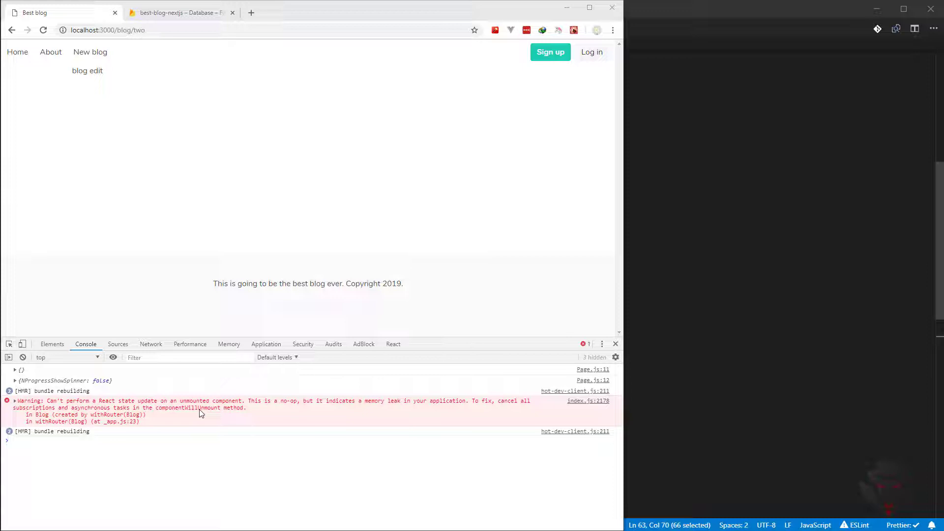
key("alt+Tab")
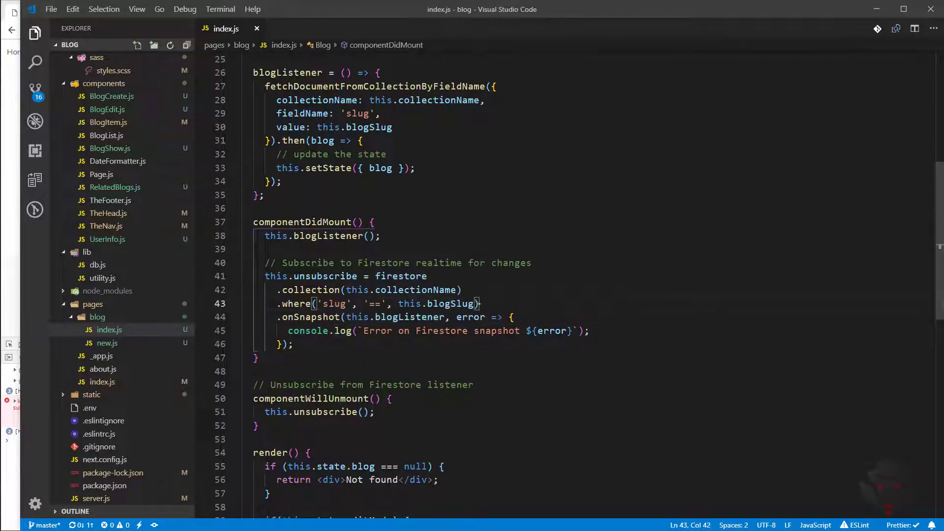
scroll(516, 281, "up", 2)
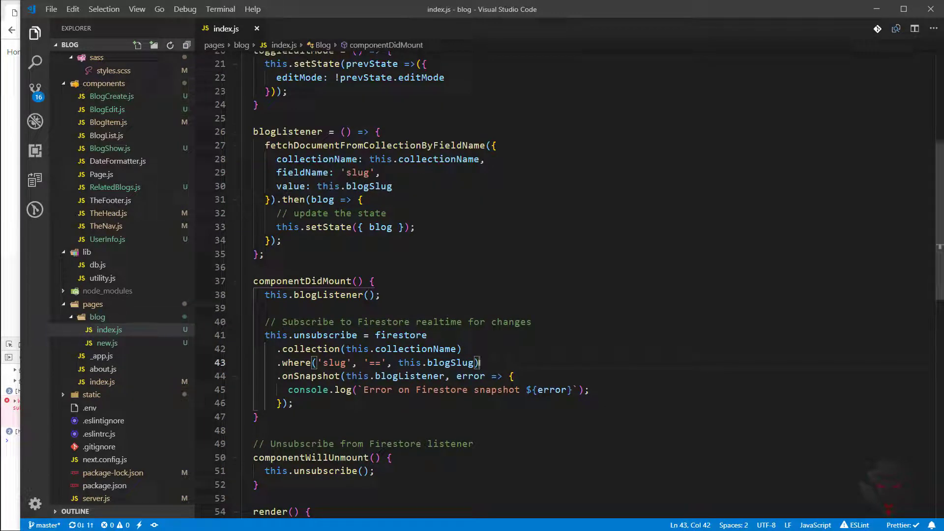
left_click_drag(275, 227, 416, 227)
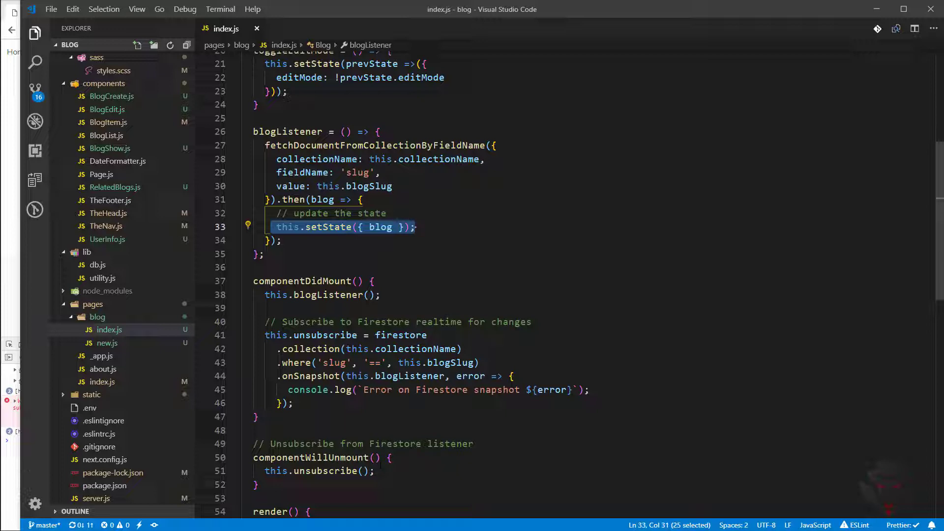
scroll(516, 295, "down", 2)
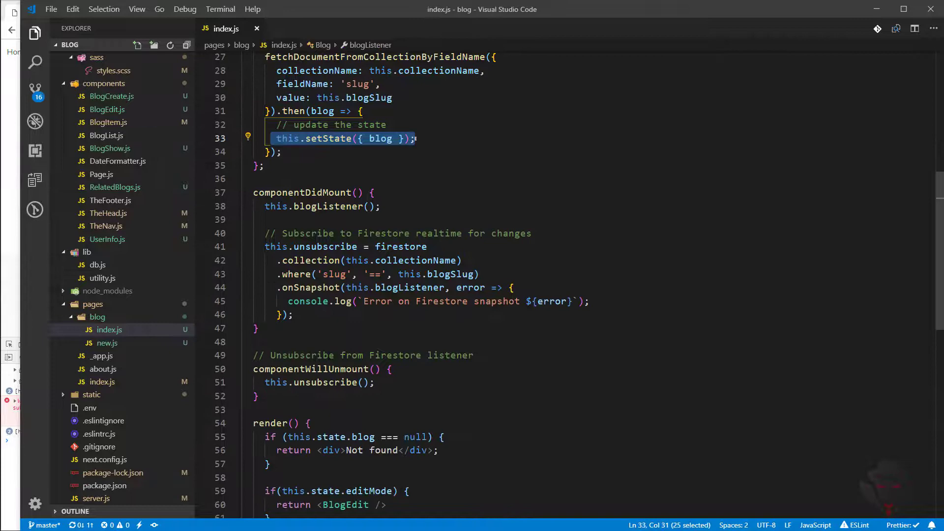
scroll(417, 221, "up", 4)
scroll(416, 222, "up", 3)
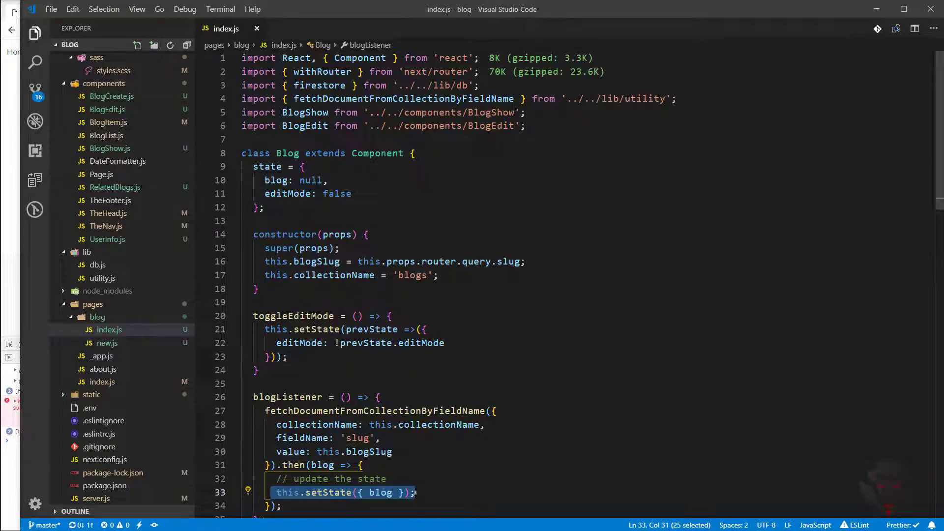
left_click(415, 153)
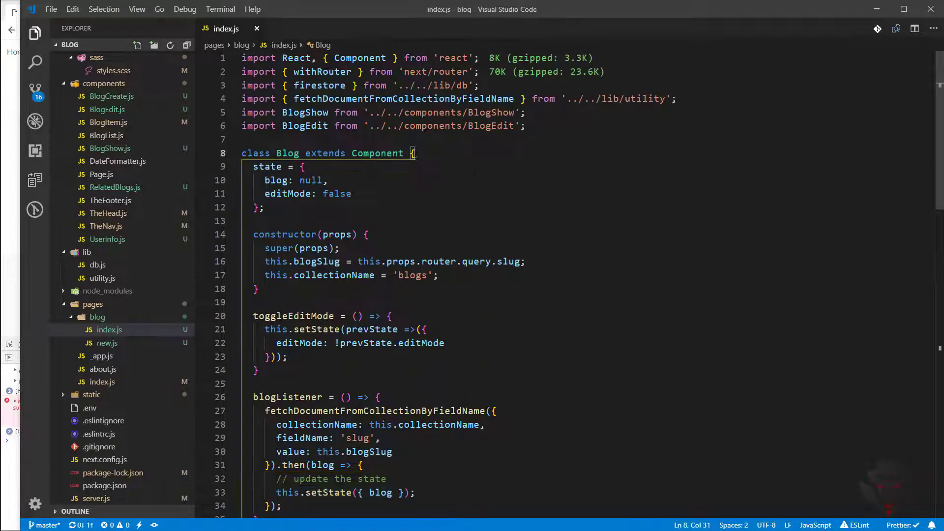
Add an `_isMounted = false;` field as the first line of the Blog class, then select that line.
key("Return")
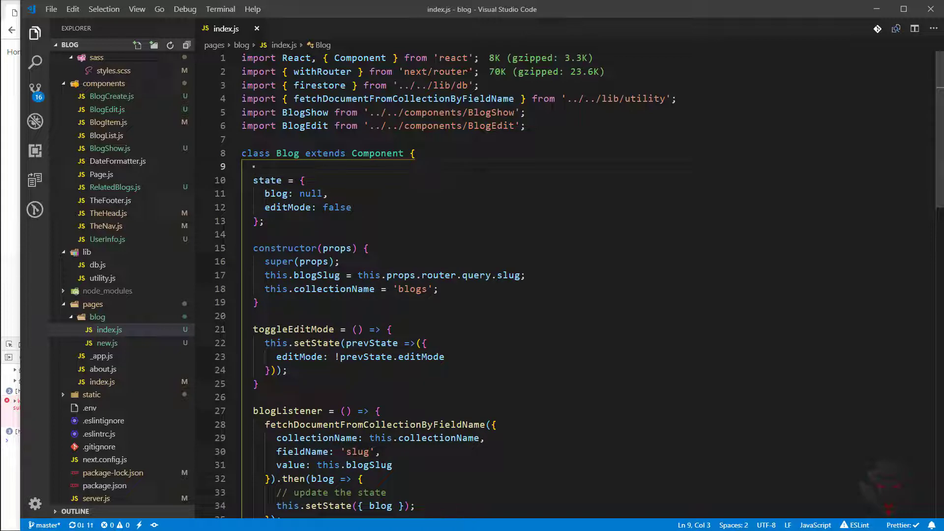
type("is")
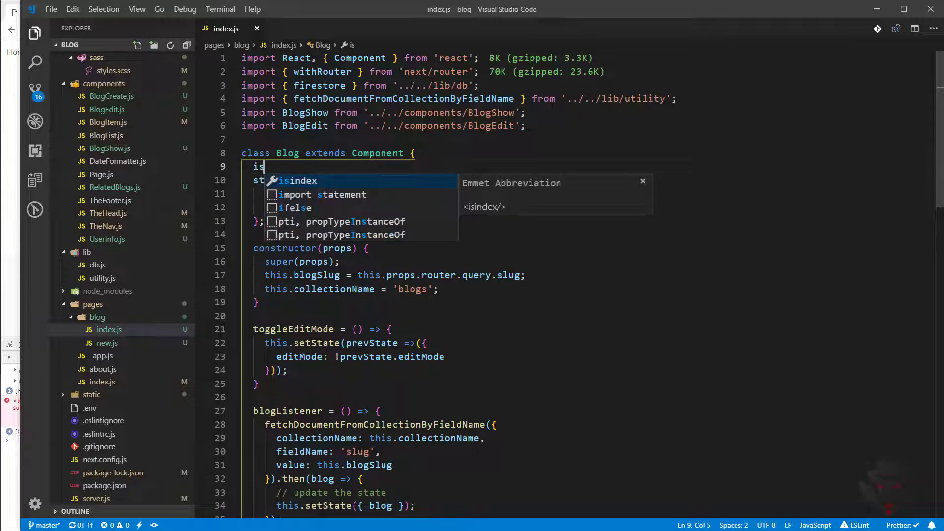
type("Mounted")
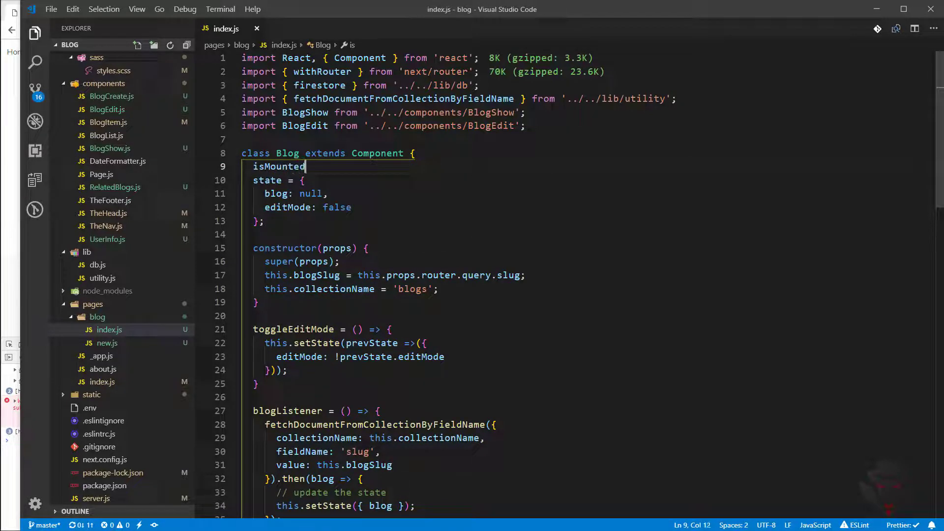
key("Left")
key("Left")
key("Left")
type("_")
key("End")
type("= false")
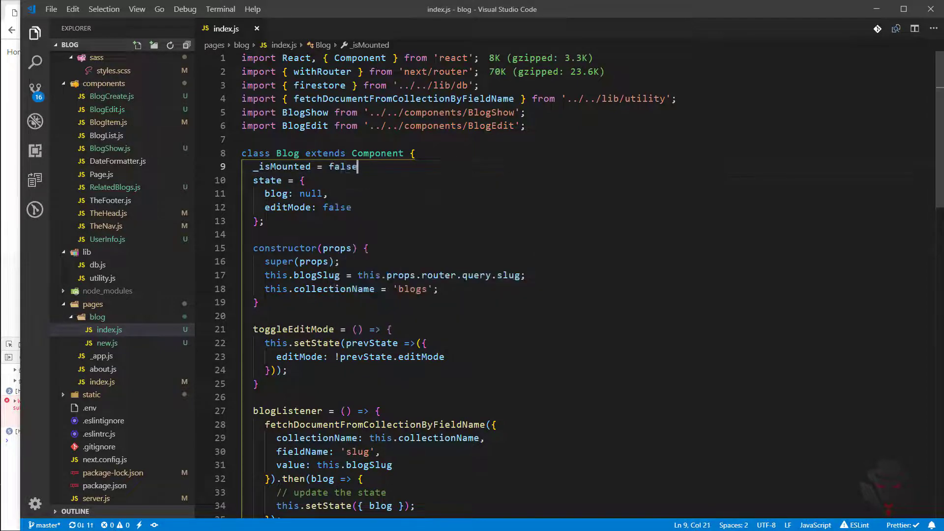
type(";")
key("shift+Home")
key("ctrl+c")
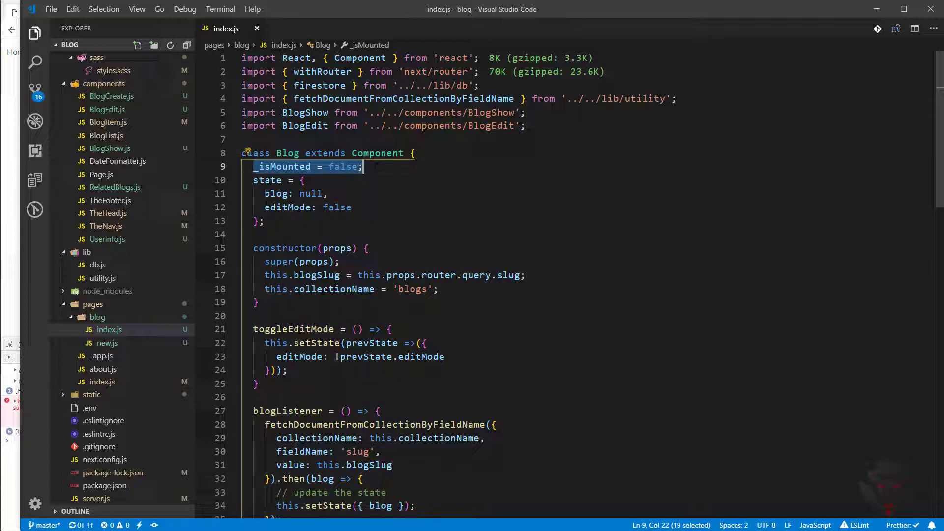
scroll(378, 167, "down", 1)
scroll(379, 167, "down", 2)
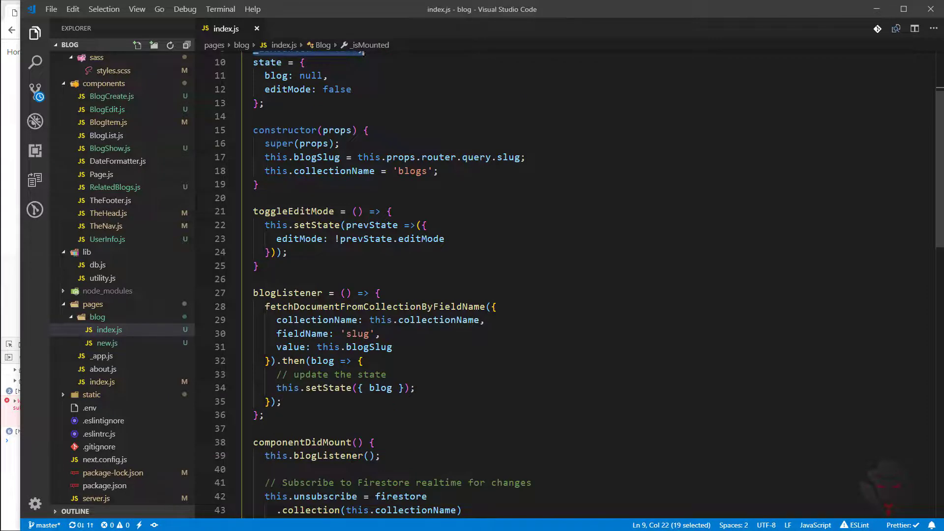
Paste the field line at the top of componentDidMount and change it to `this._isMounted = true;`.
left_click(375, 471)
key("Return")
key("ctrl+v")
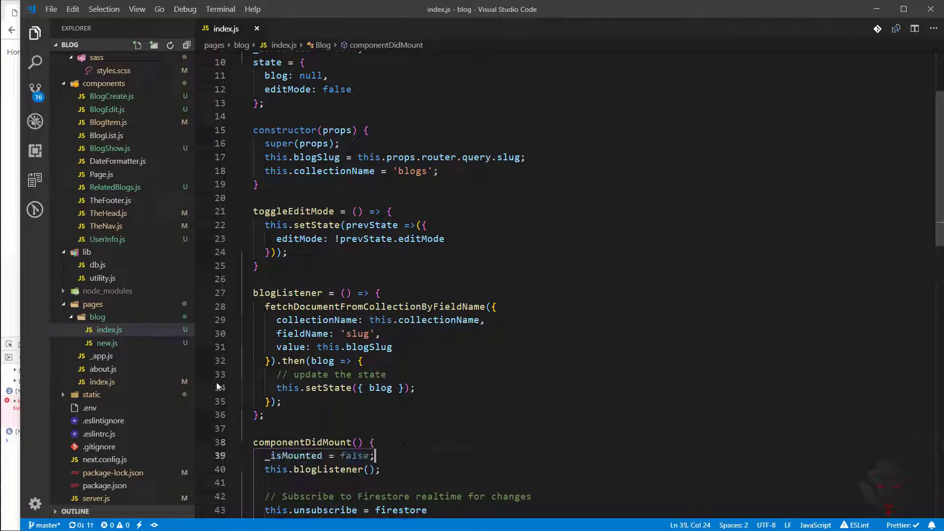
double_click(353, 456)
type("true")
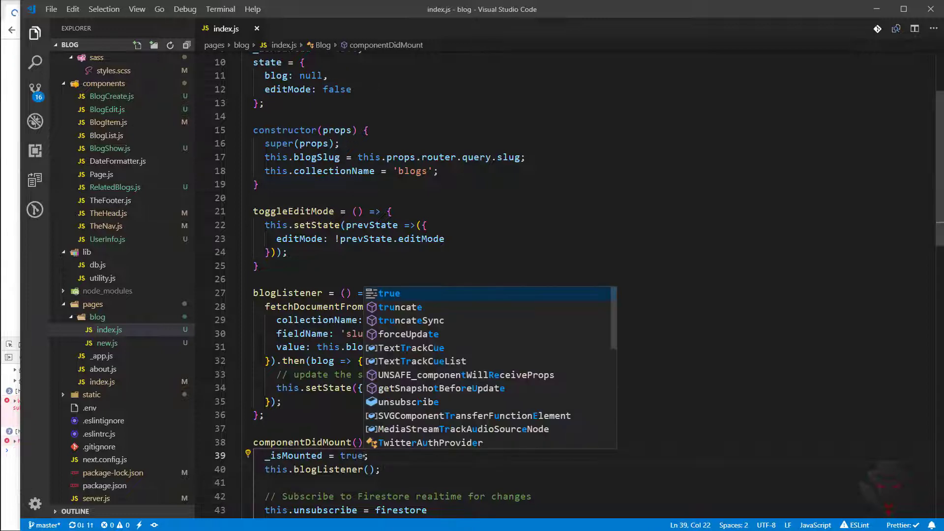
key("Escape")
key("Home")
type("this.")
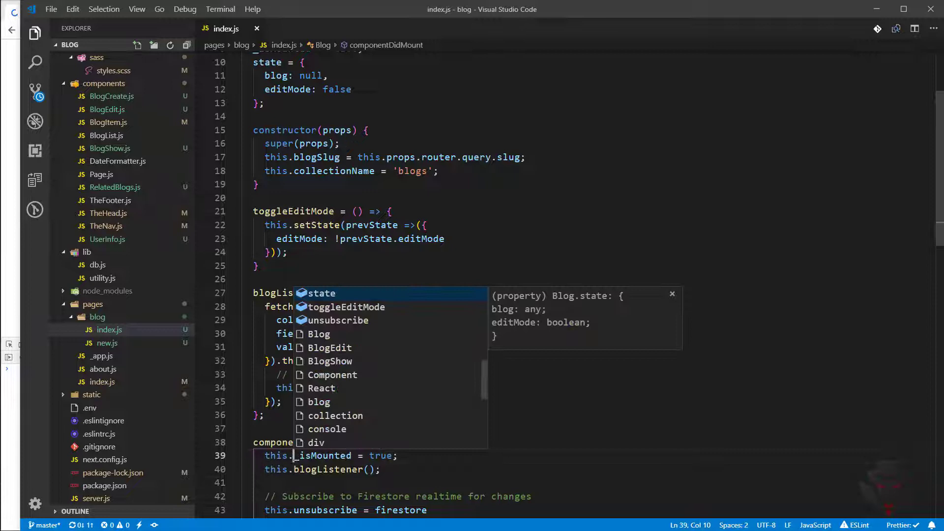
key("Escape")
left_click(356, 469)
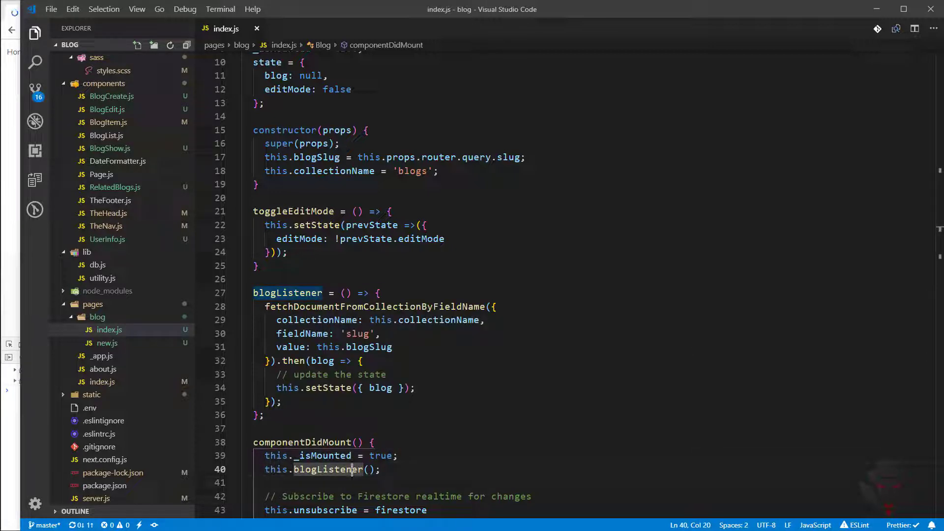
scroll(517, 295, "down", 1)
scroll(516, 296, "down", 3)
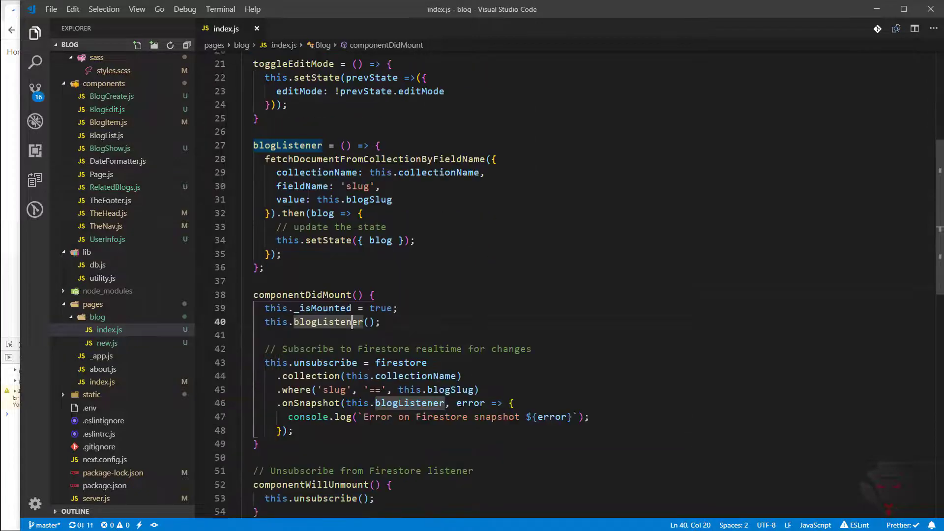
scroll(516, 295, "down", 2)
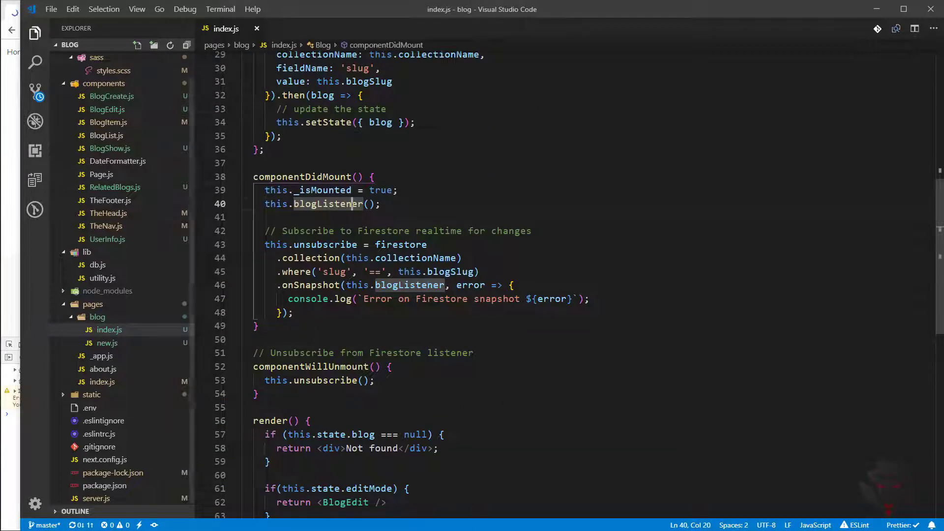
left_click_drag(265, 190, 398, 191)
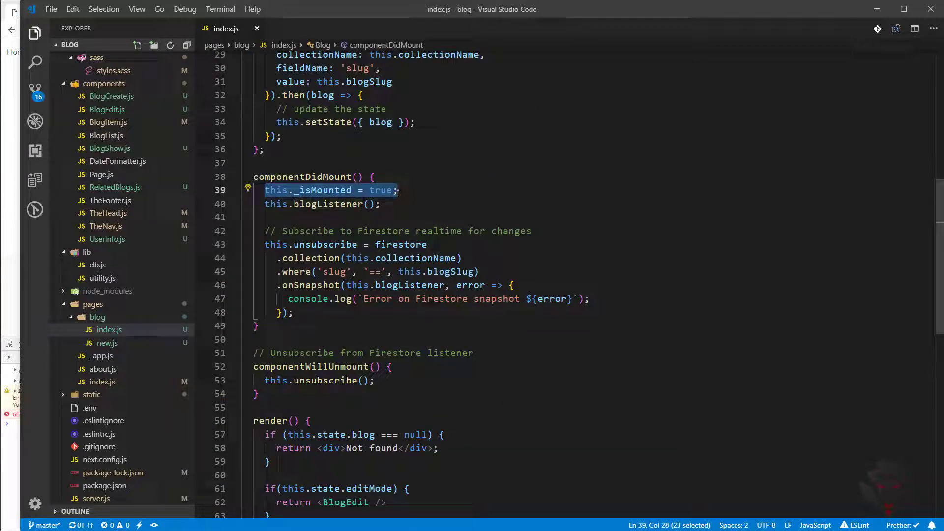
Add `this._isMounted = false;` at the start of componentWillUnmount, before the unsubscribe call.
left_click(391, 366)
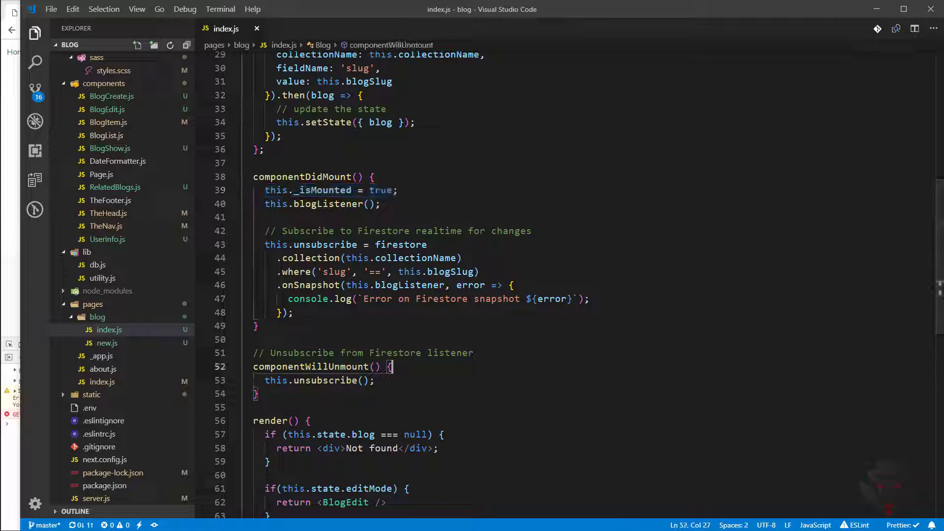
key("Return")
type("this._isMounted = false;")
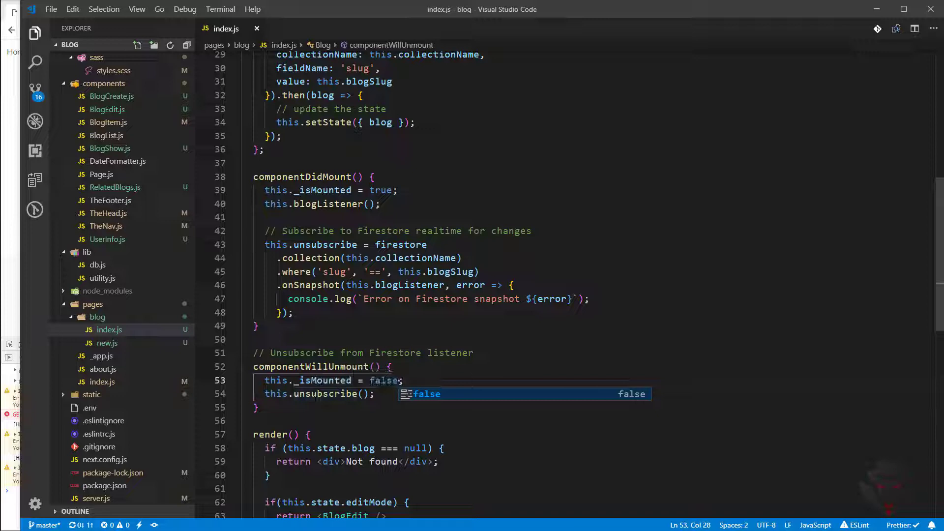
left_click(244, 421)
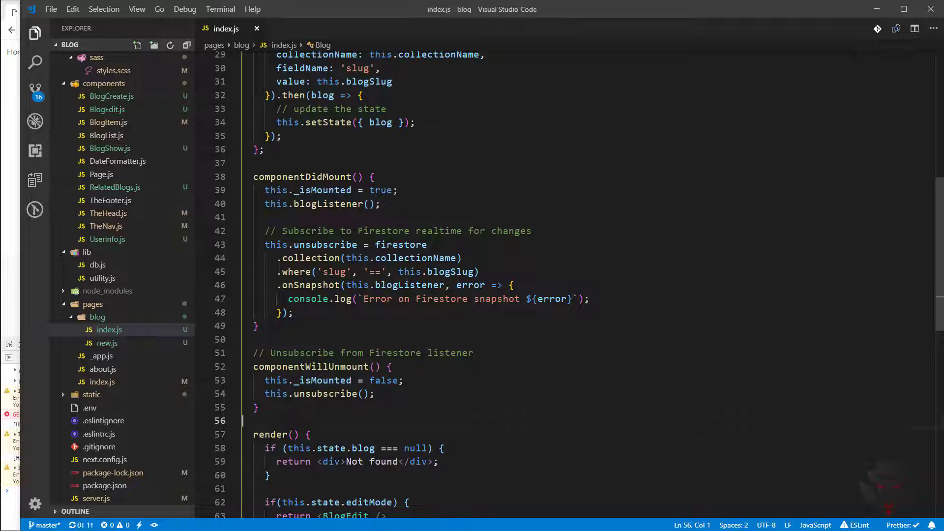
scroll(516, 295, "up", 3)
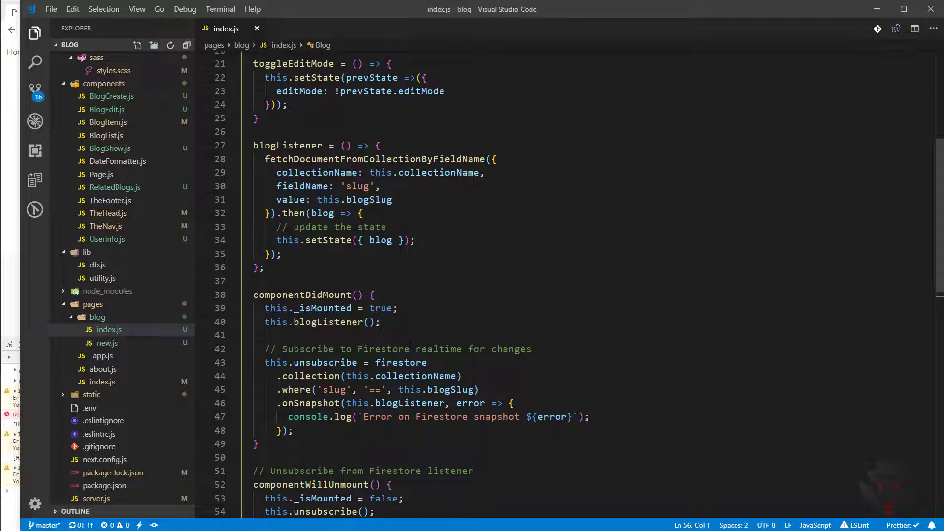
scroll(516, 295, "down", 2)
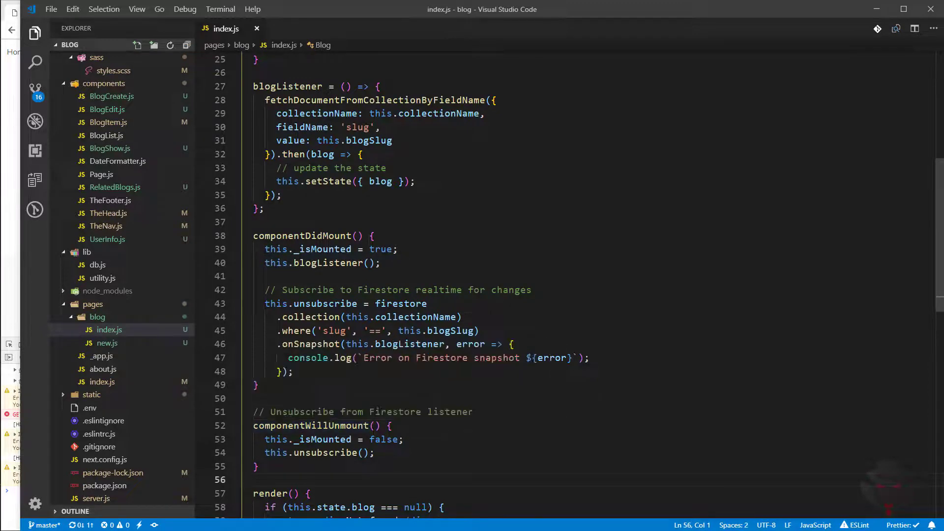
scroll(516, 295, "up", 3)
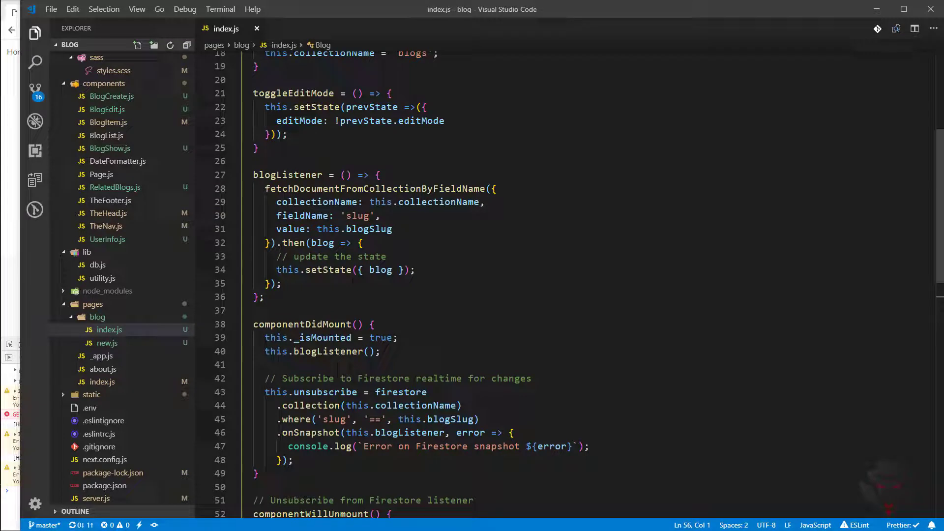
Insert an `if (this._isMounted) {` line above the setState call in blogListener.
left_click(358, 270)
key("ctrl+shift+Return")
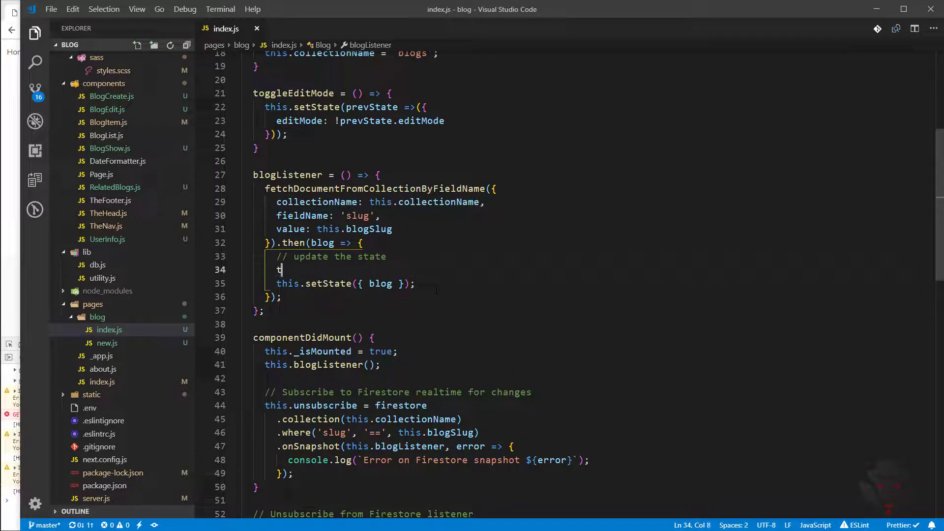
type("ig")
type("(this.")
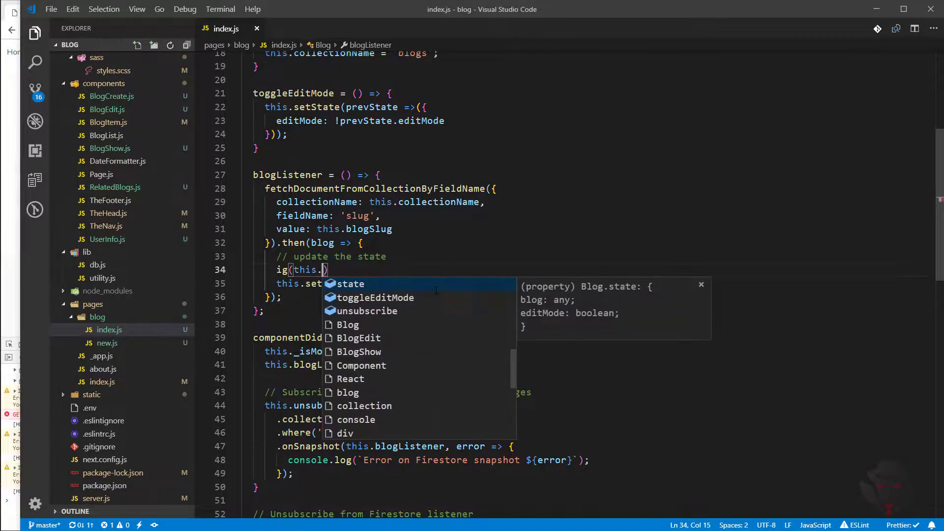
type("_")
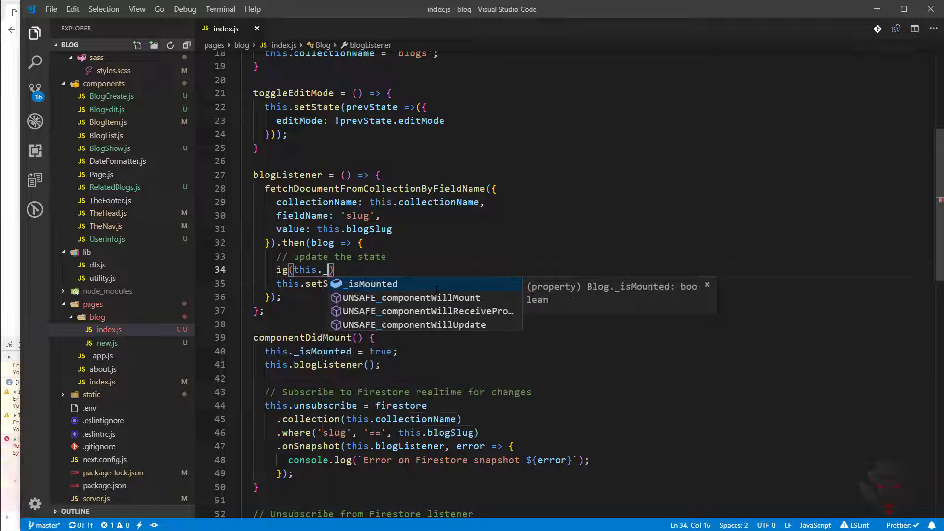
type("is")
key("Tab")
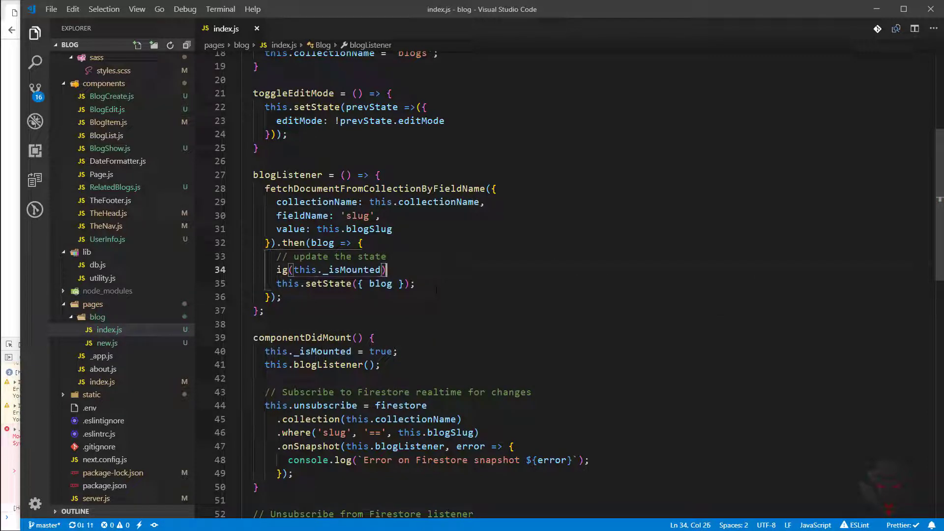
type("){")
key("Delete")
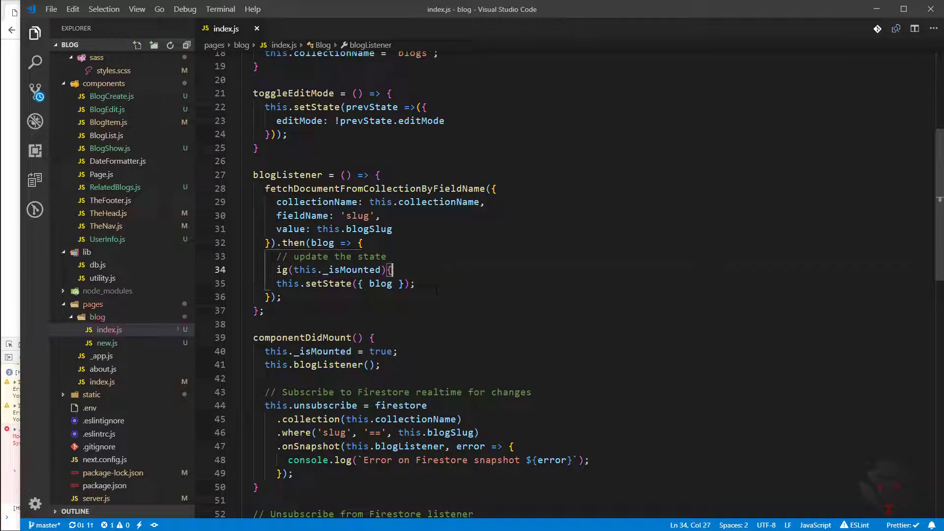
Close the if block below setState, fix the 'ig' typo, and indent setState.
key("Down")
key("End")
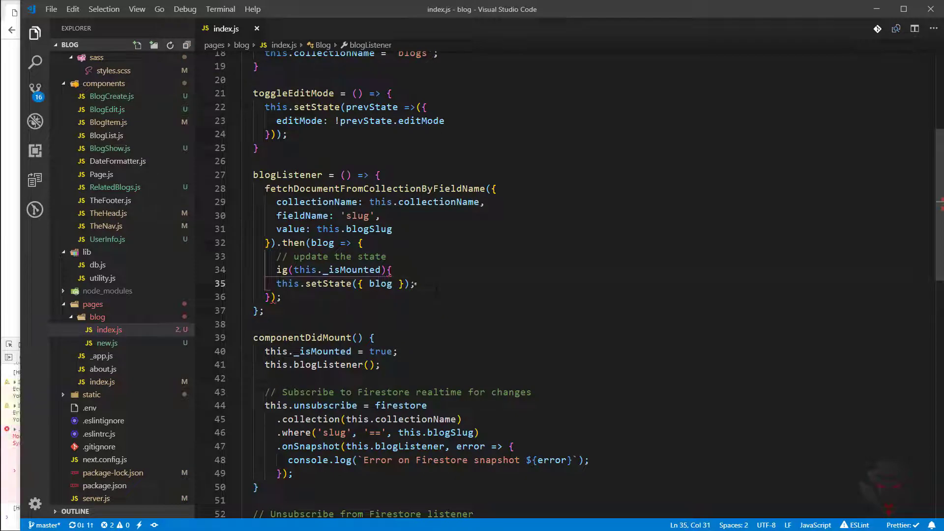
key("Return")
type("}")
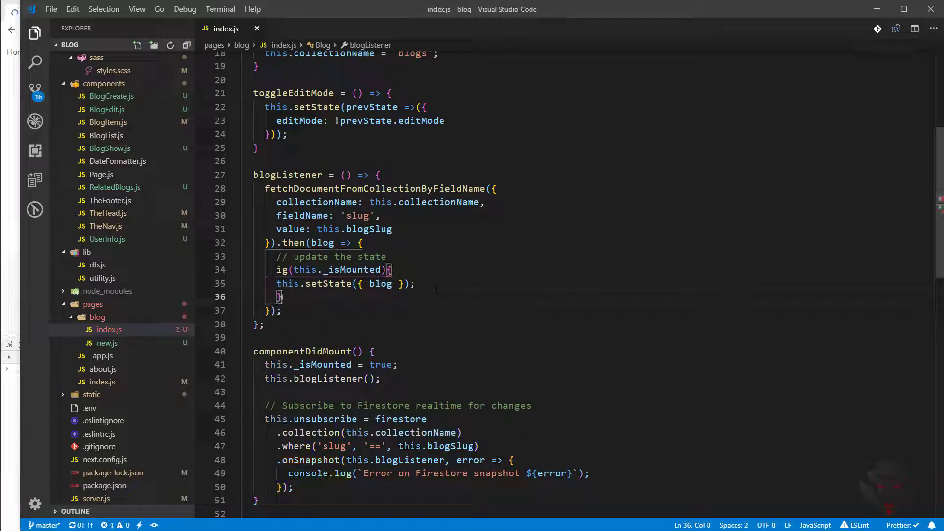
left_click_drag(289, 270, 283, 270)
type("f")
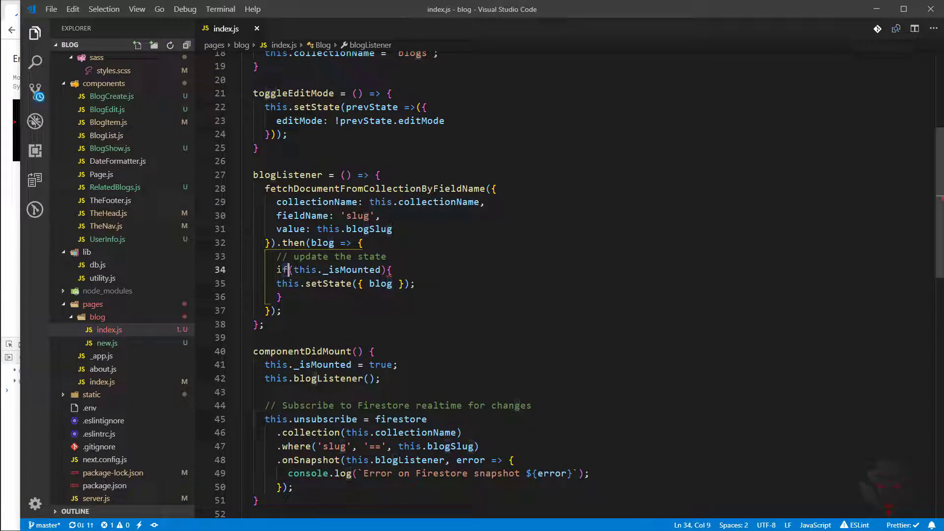
key("Down")
key("Home")
key("Tab")
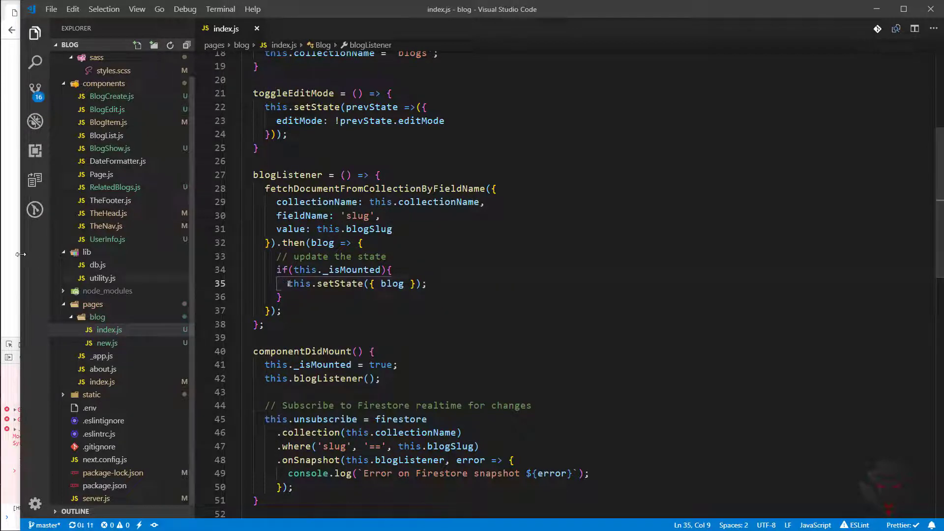
Reload the app in Chrome and visit blog two's edit page, New blog, Home and Read more.
left_click(14, 266)
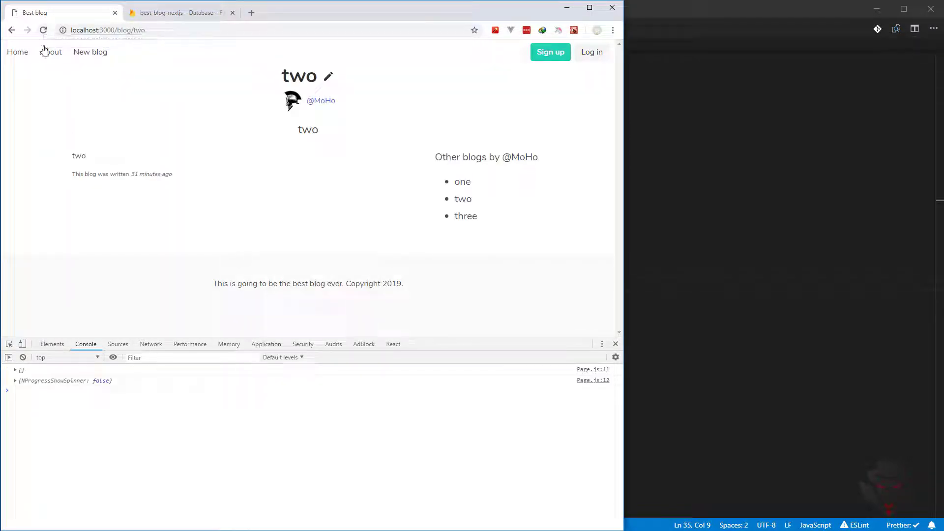
left_click(43, 31)
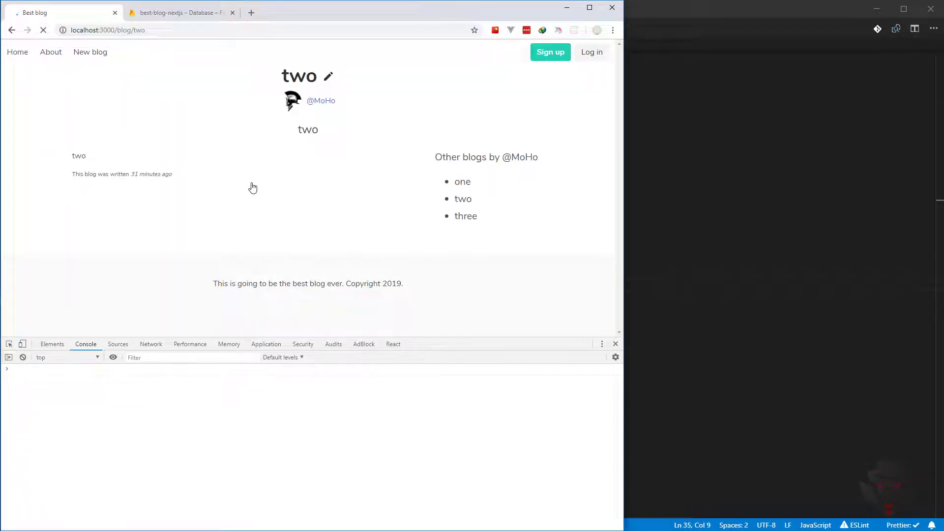
left_click(329, 77)
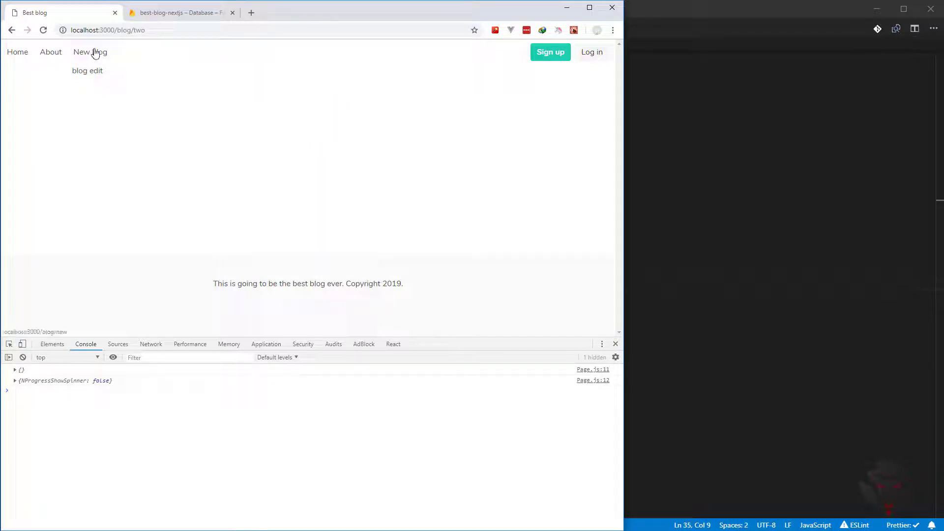
left_click(97, 54)
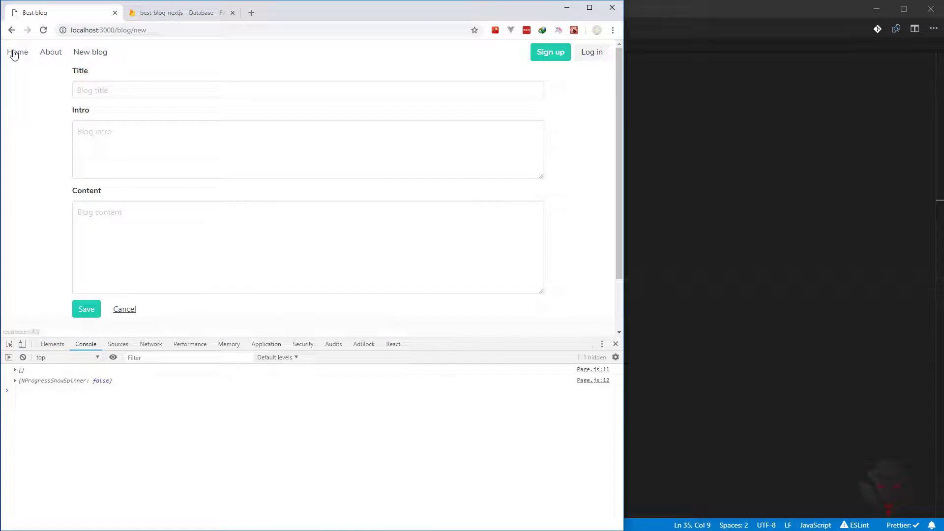
key("alt+Left")
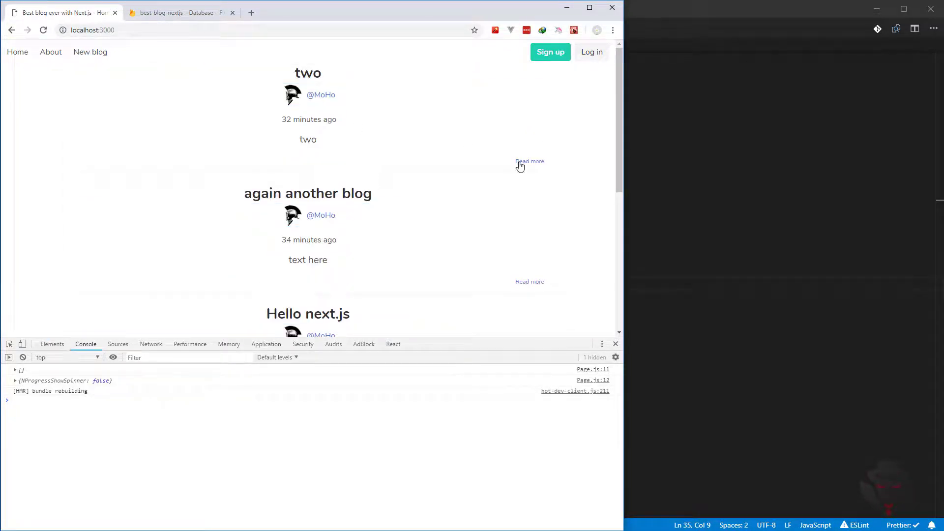
left_click(528, 161)
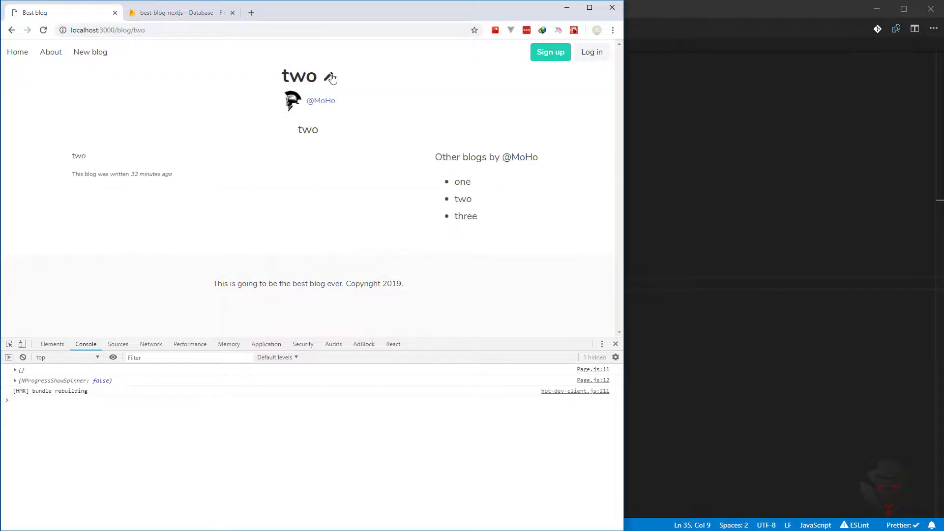
left_click(329, 77)
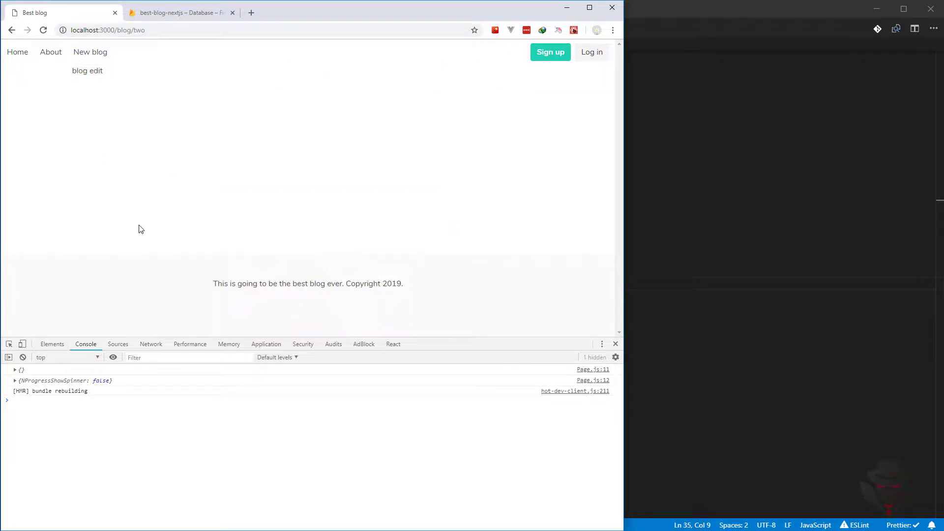